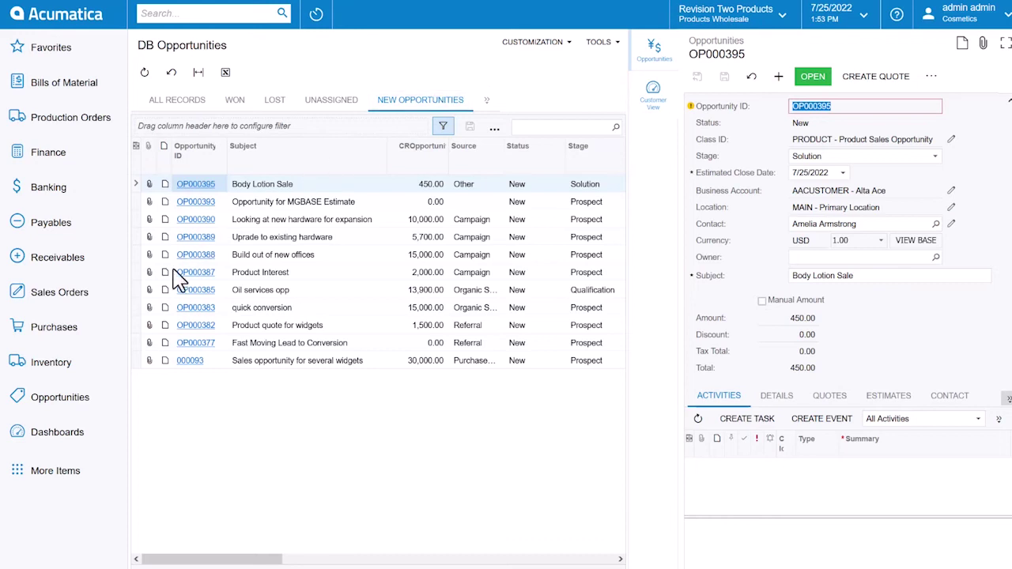
Open the AABODYLOT Lavender Body Lotion record from the inventory stock items list
click(71, 52)
click(555, 158)
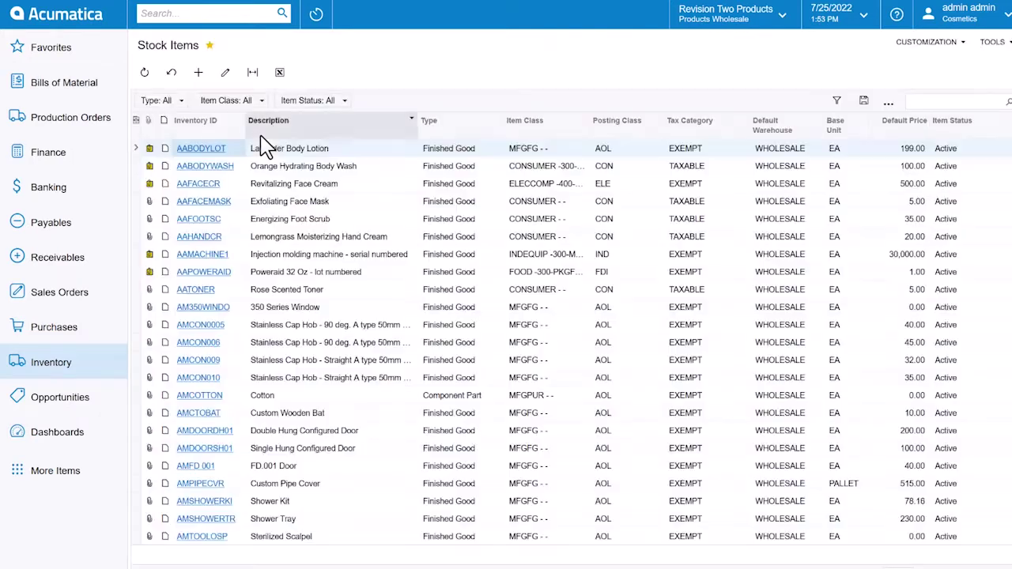
click(202, 148)
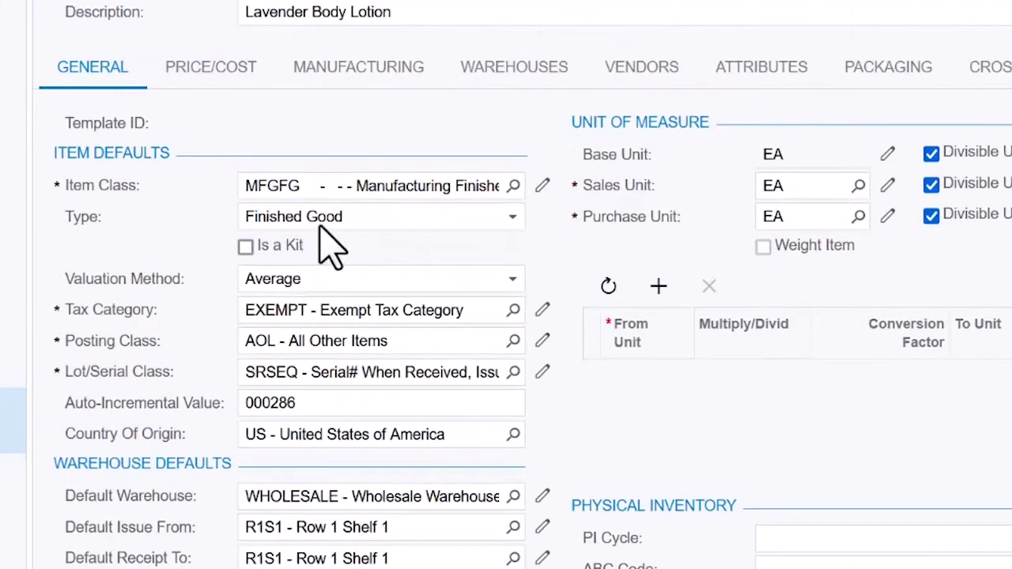
Review the item's type and valuation method options, keeping Finished Good and Average
click(512, 221)
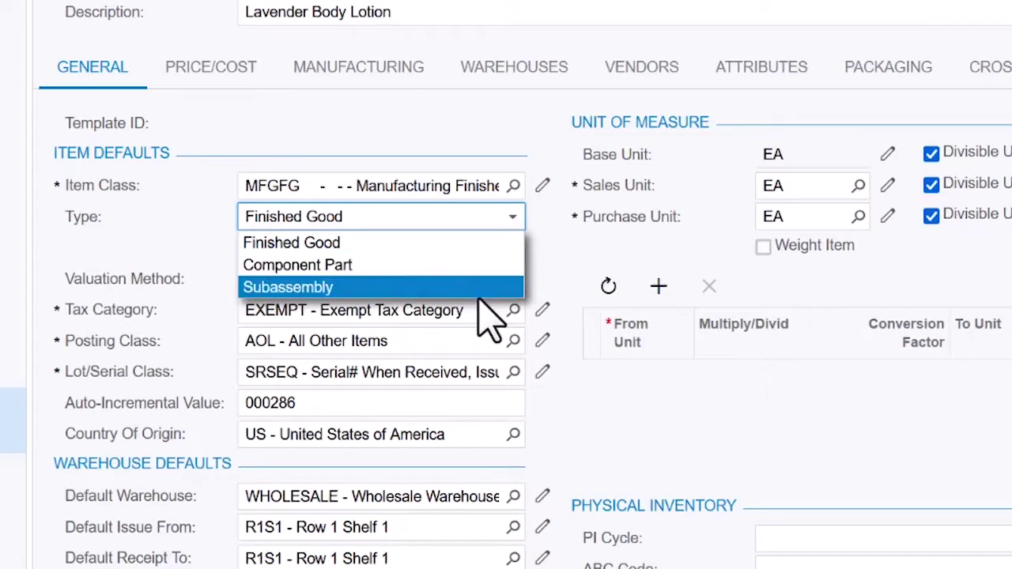
click(477, 251)
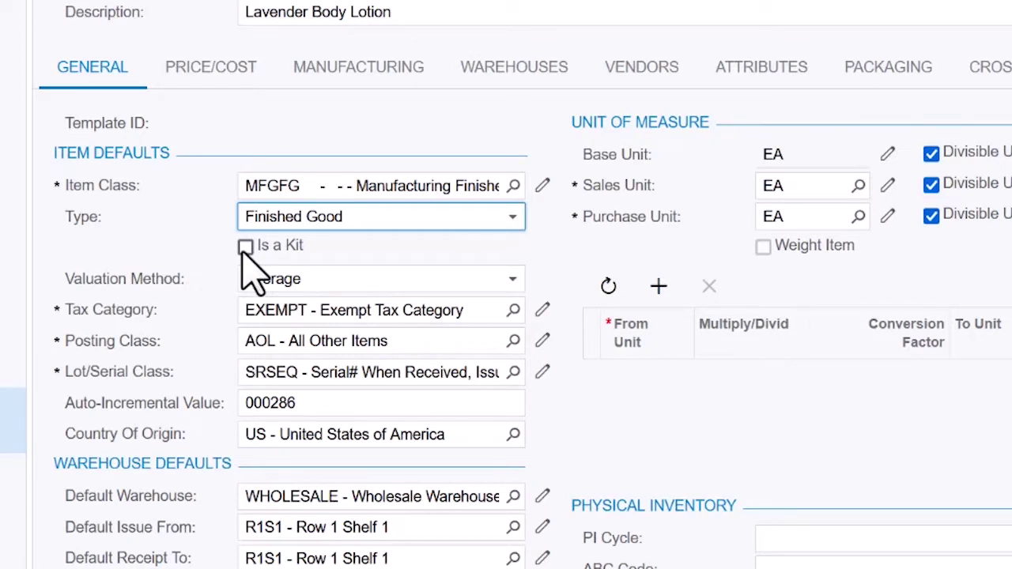
click(387, 285)
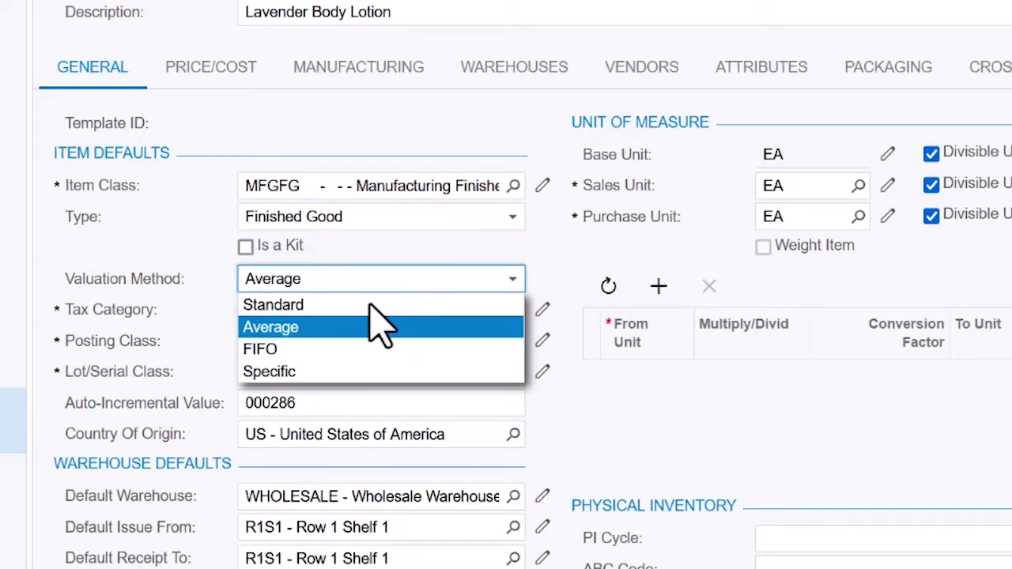
click(334, 327)
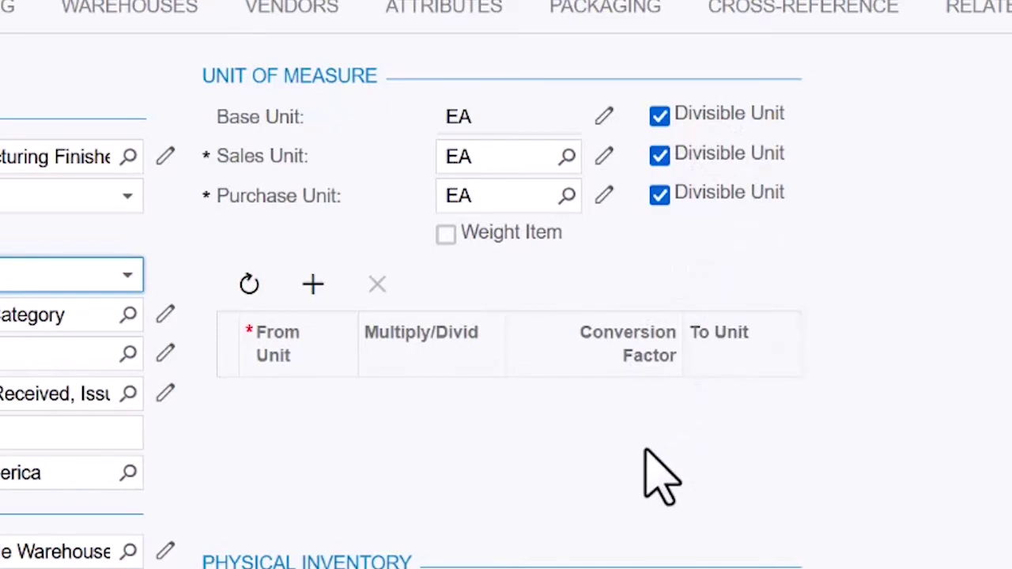
Review the item's manufacturing settings, including the default BOM and default mark-for options, keeping Production
click(426, 114)
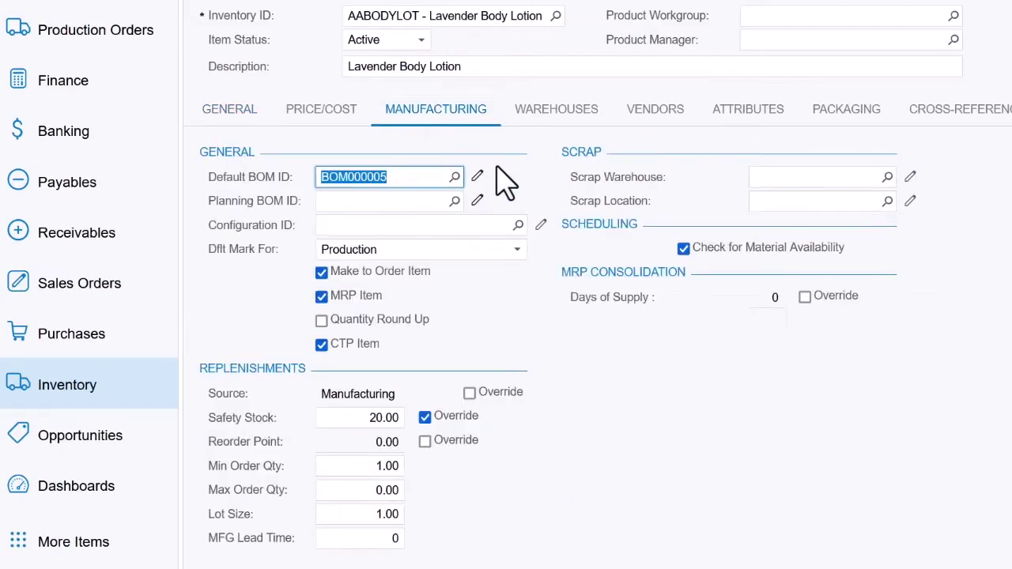
click(433, 177)
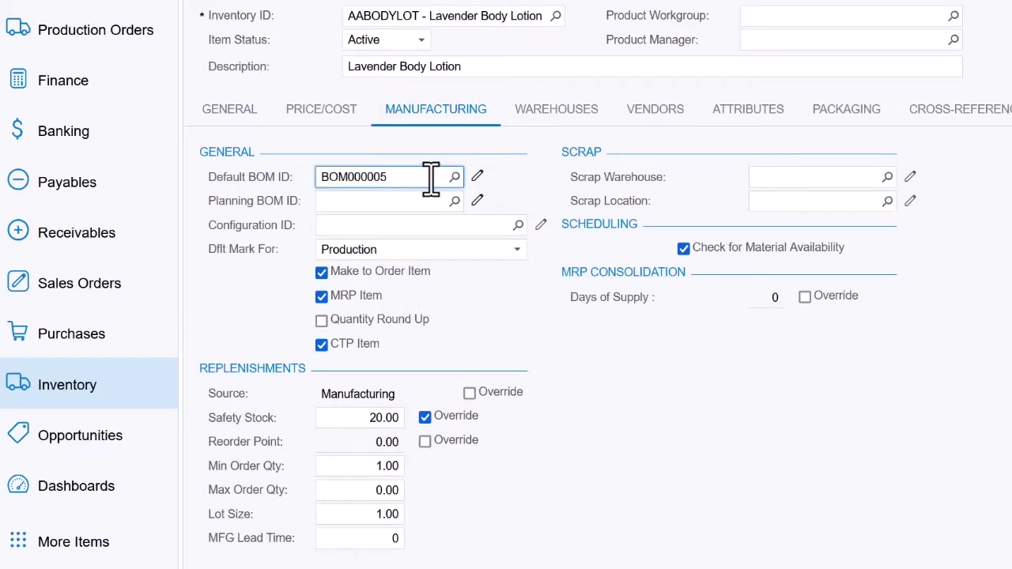
click(522, 267)
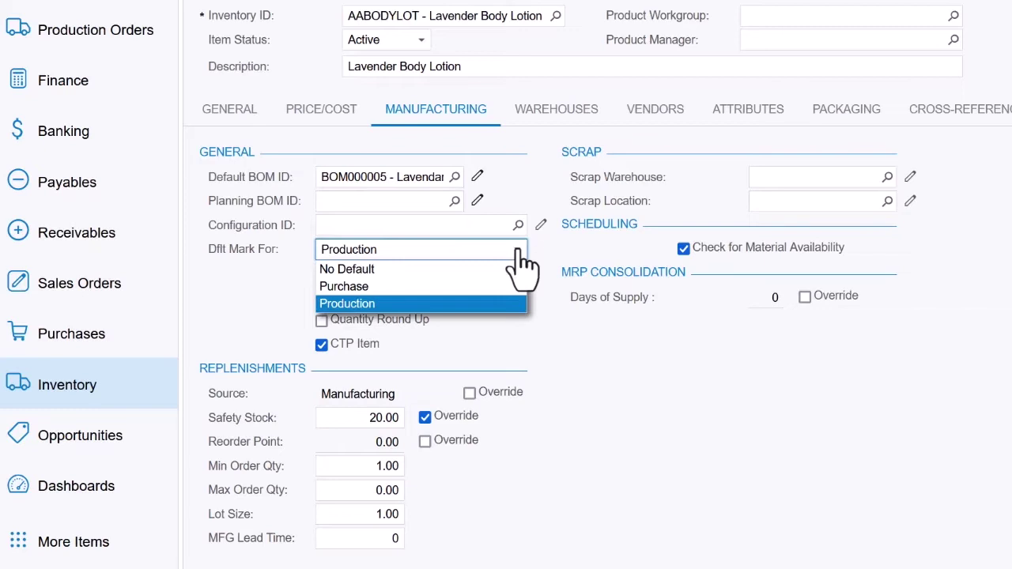
click(519, 252)
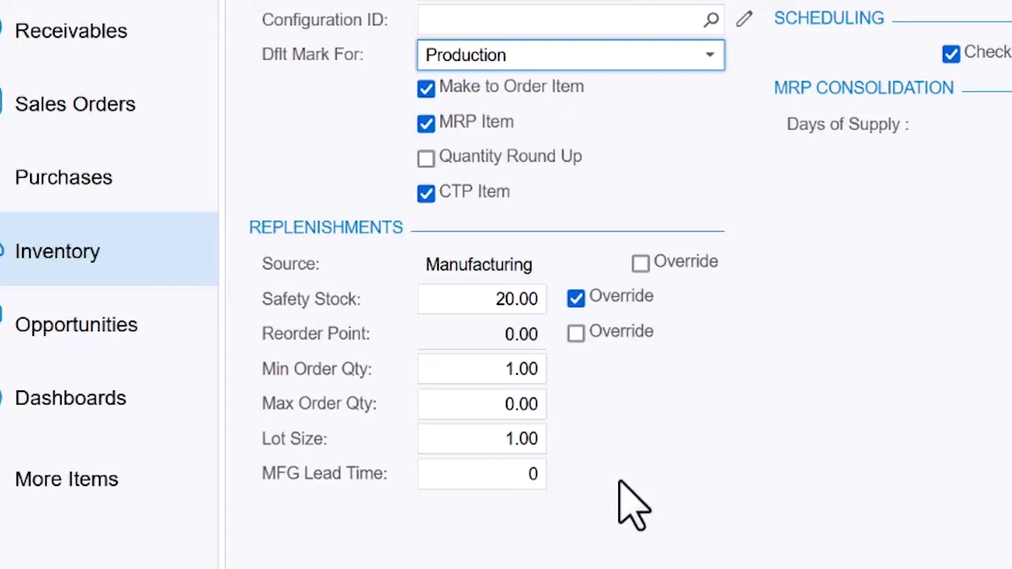
Mark the lotion's ORGANIC attribute as checked and set its SIZE attribute to 12 OZ
click(586, 121)
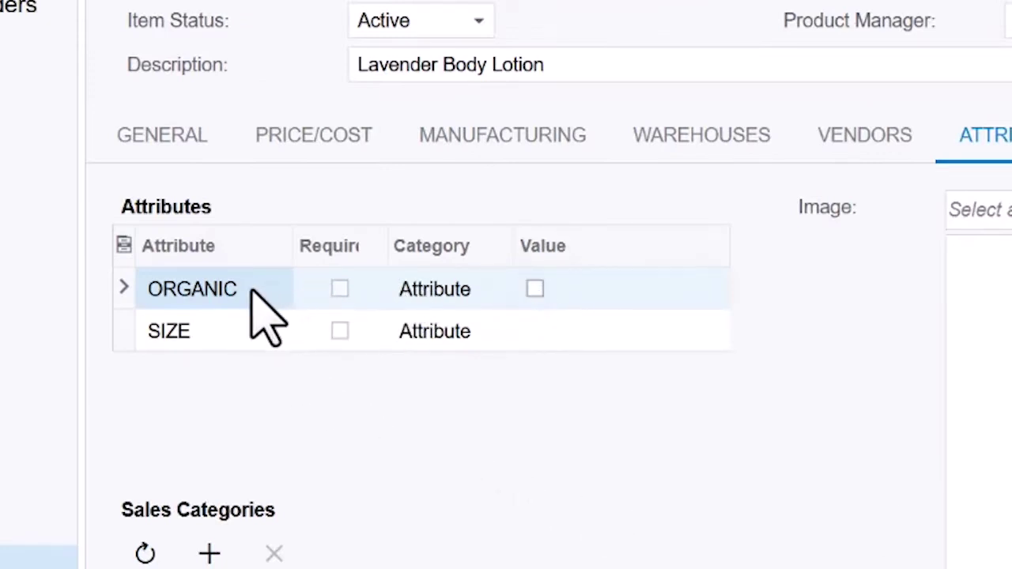
click(537, 290)
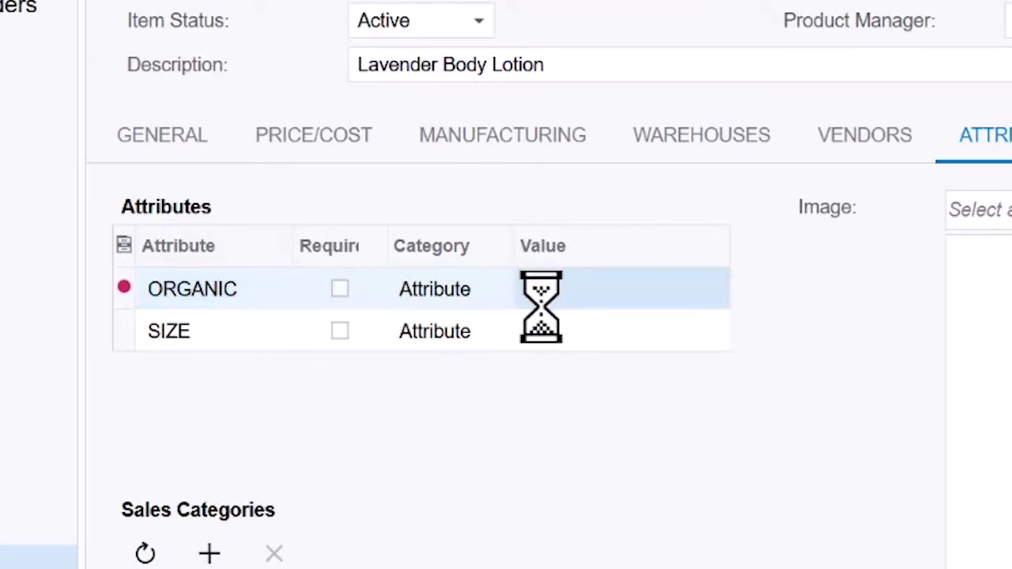
click(587, 334)
click(587, 334)
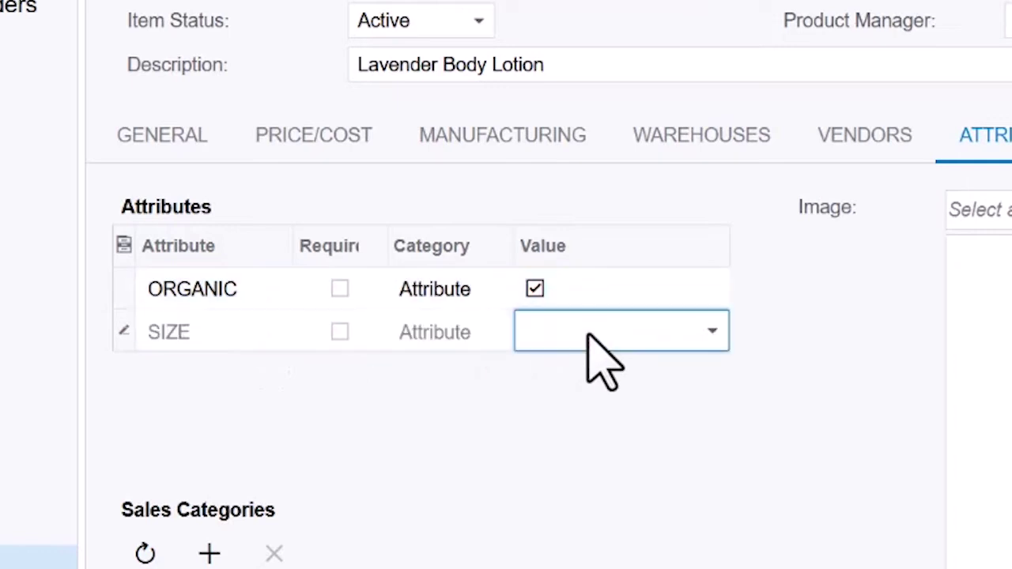
click(712, 333)
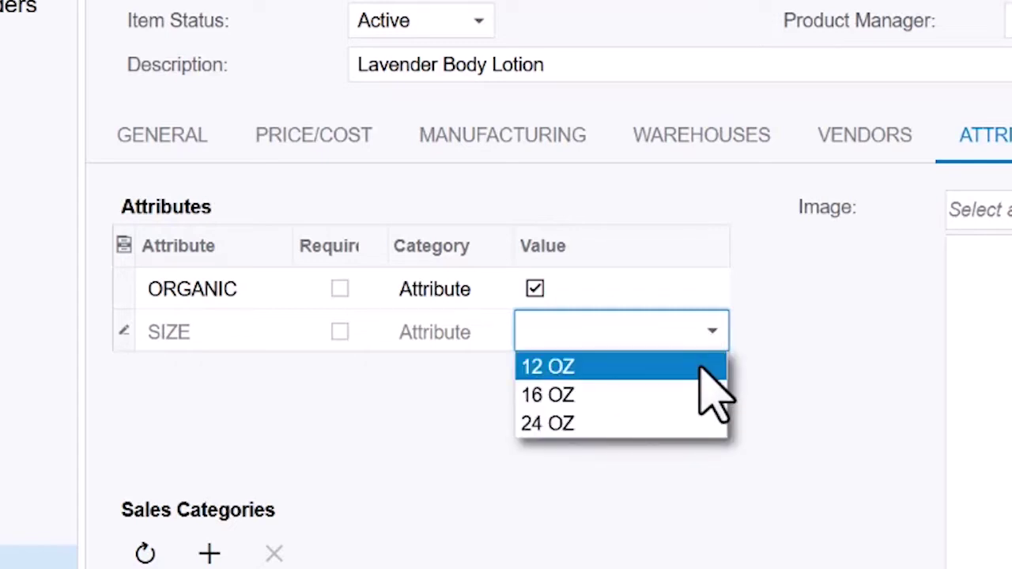
click(701, 367)
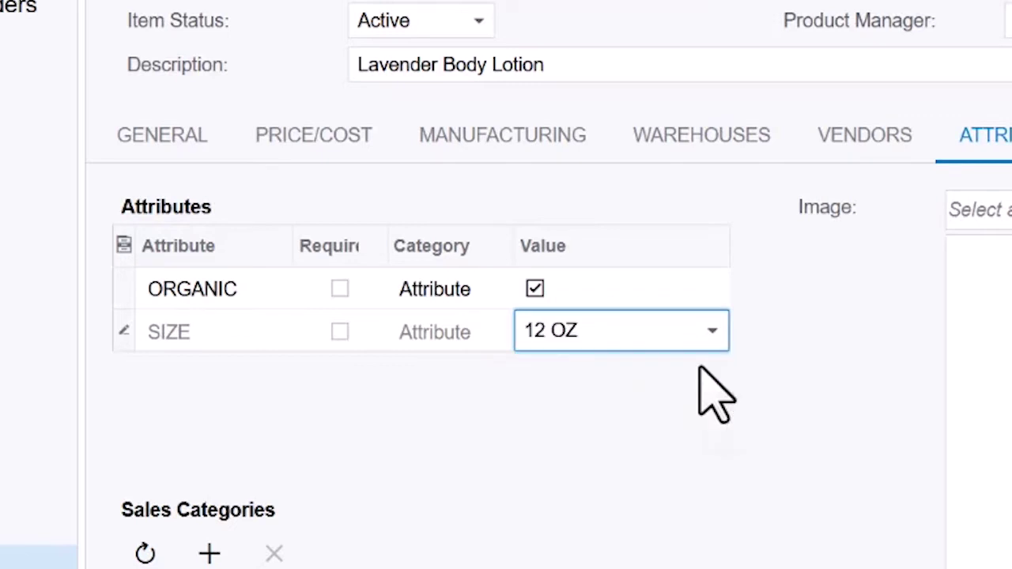
Add a trial cross-reference line to see its alternate type options, and delete that line
click(680, 182)
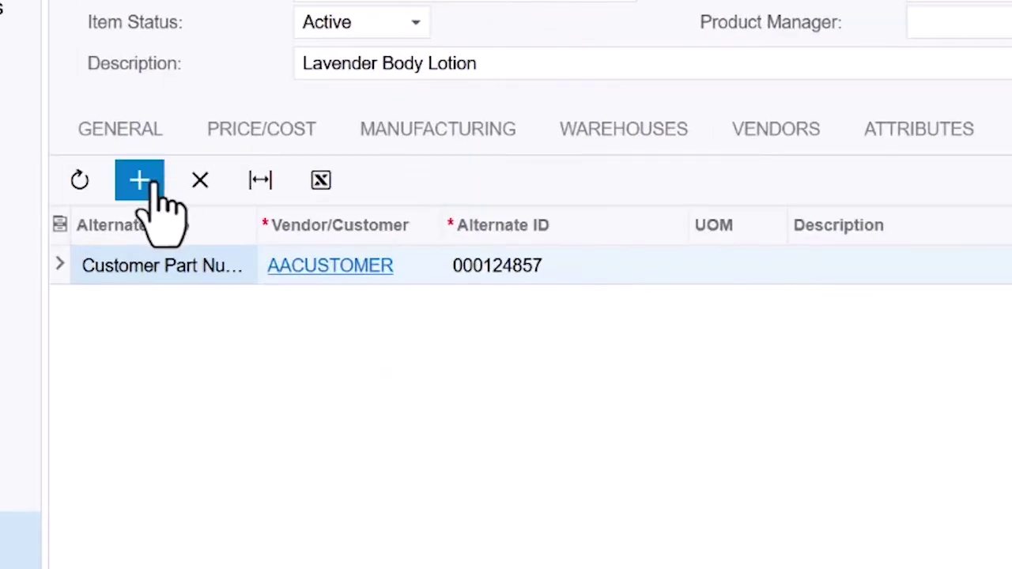
click(140, 182)
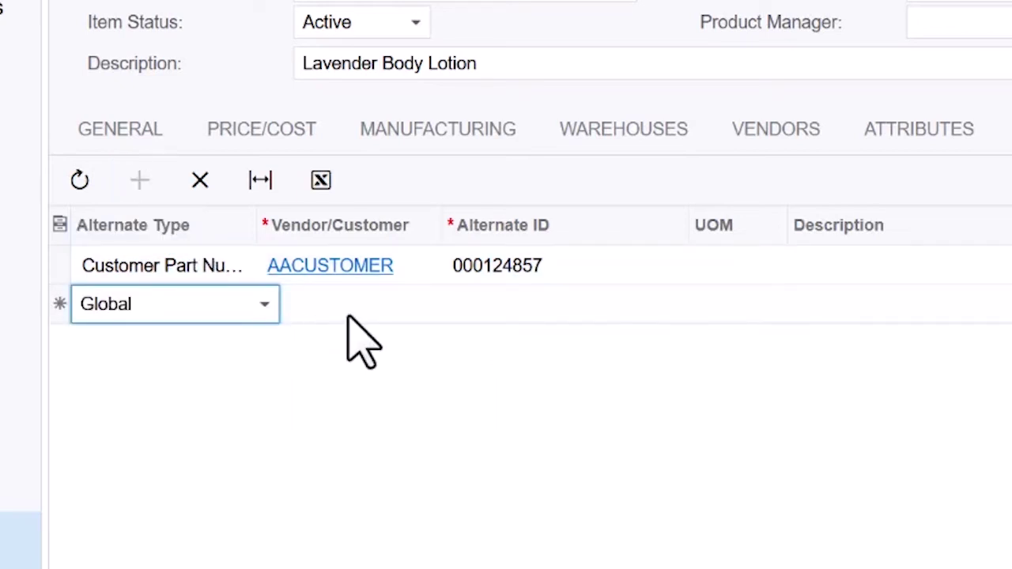
click(266, 305)
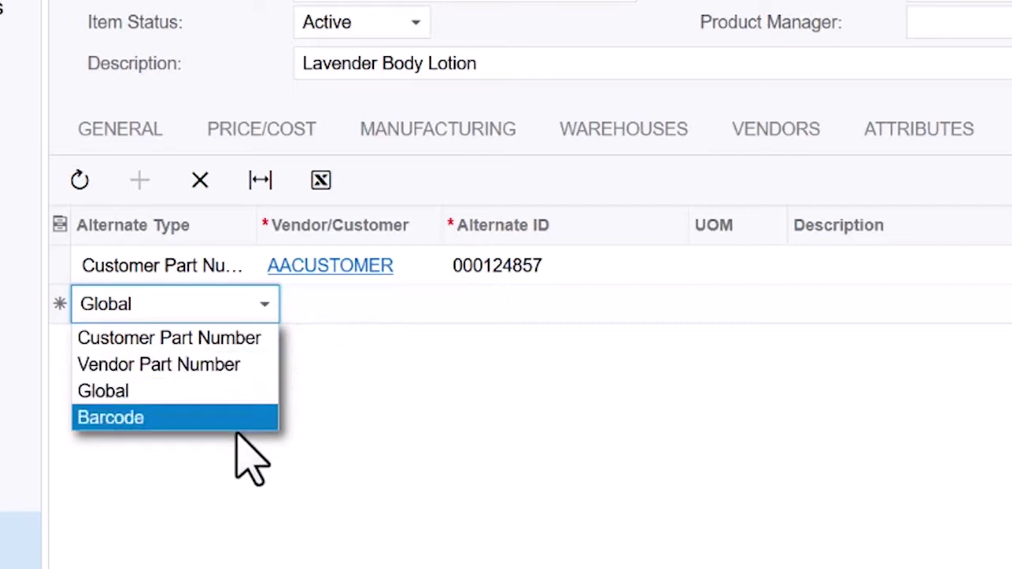
click(201, 182)
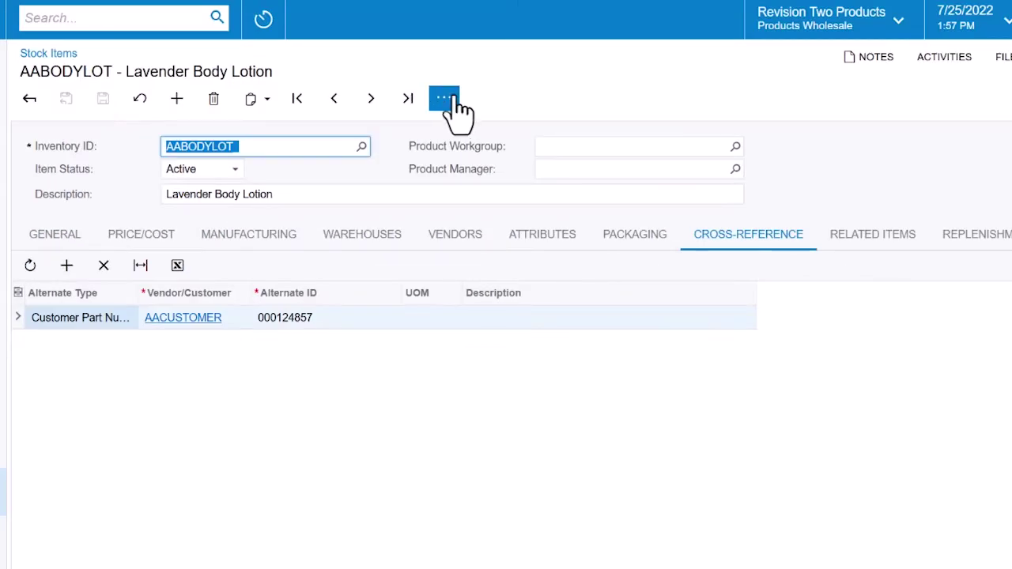
Review the pricing actions and inventory inquiries available for the item
click(445, 99)
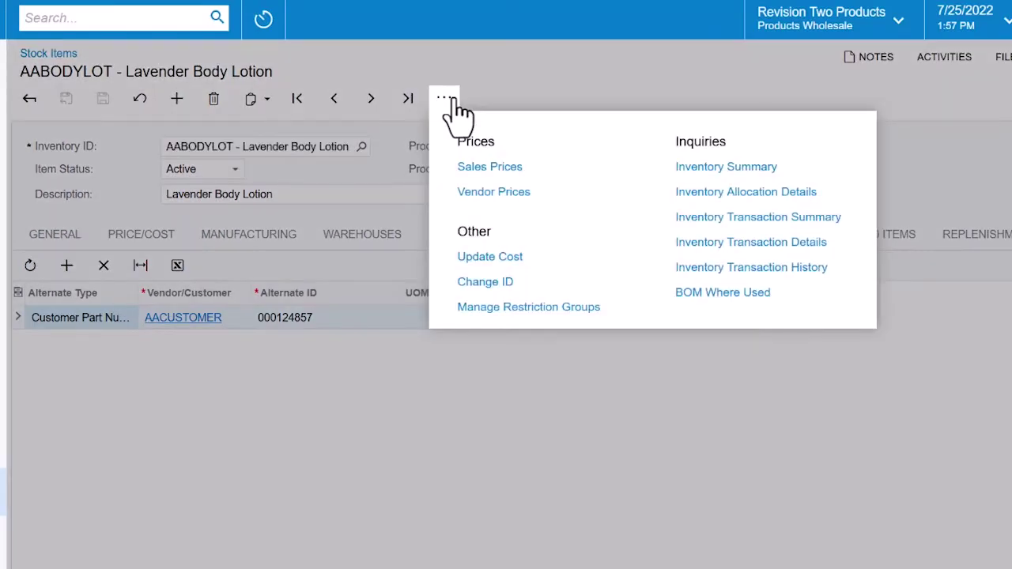
click(765, 175)
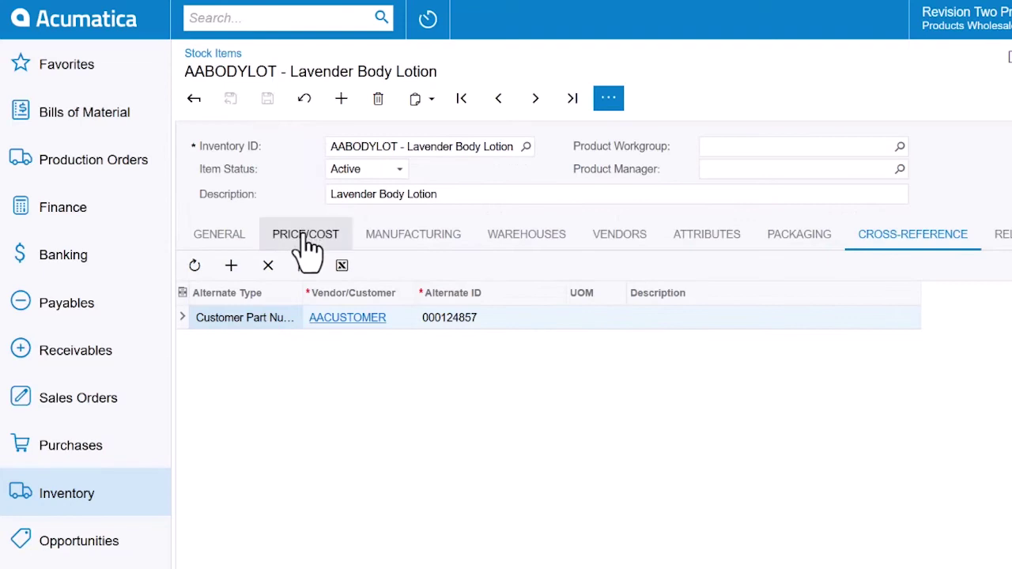
Open the item's default bill of material BOM000005 and examine its operations and work centers
click(395, 241)
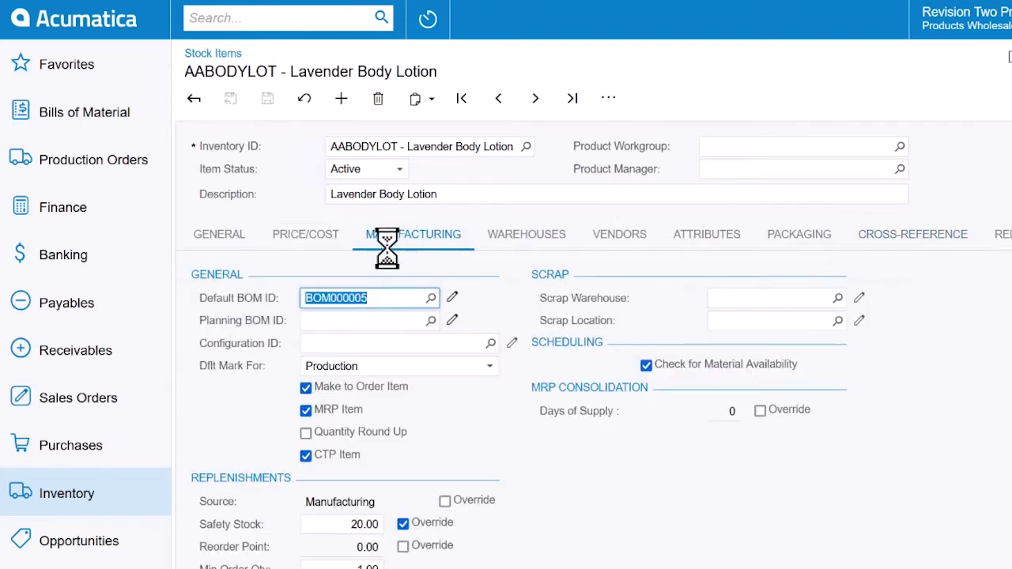
click(452, 298)
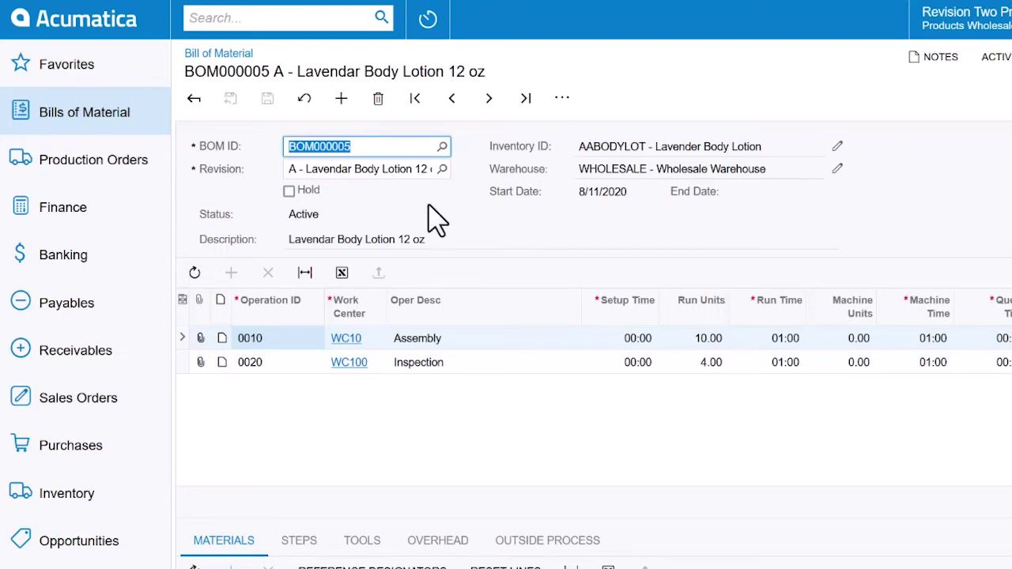
click(352, 307)
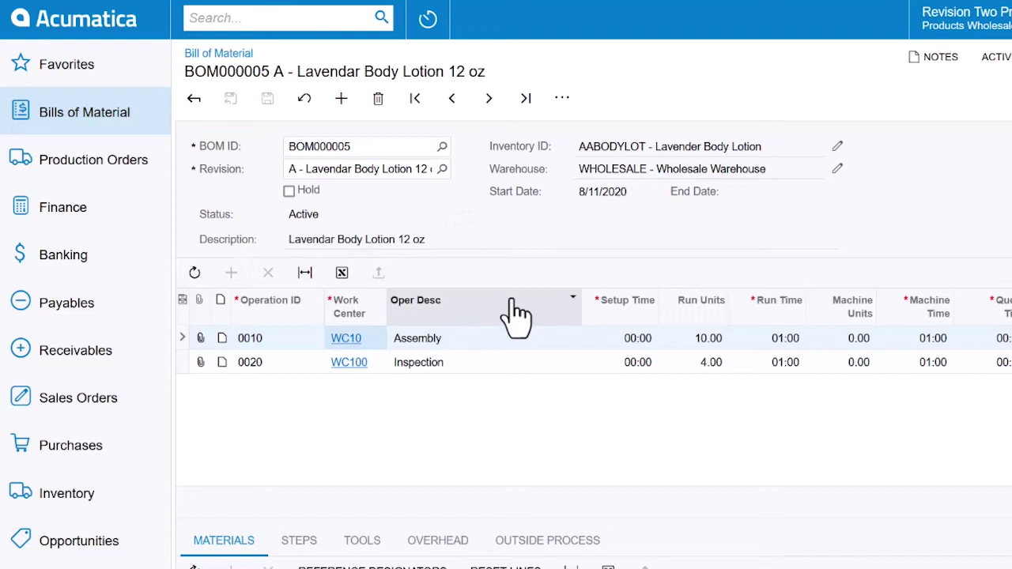
click(415, 304)
click(378, 340)
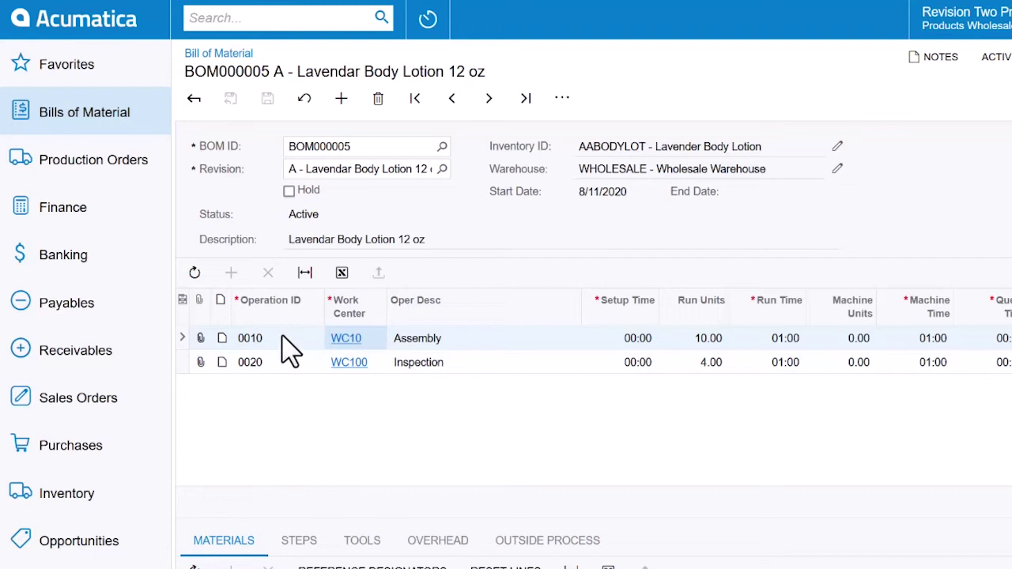
Open work center WC10 and review its general settings and capacity basis options, keeping Crew Size
click(352, 338)
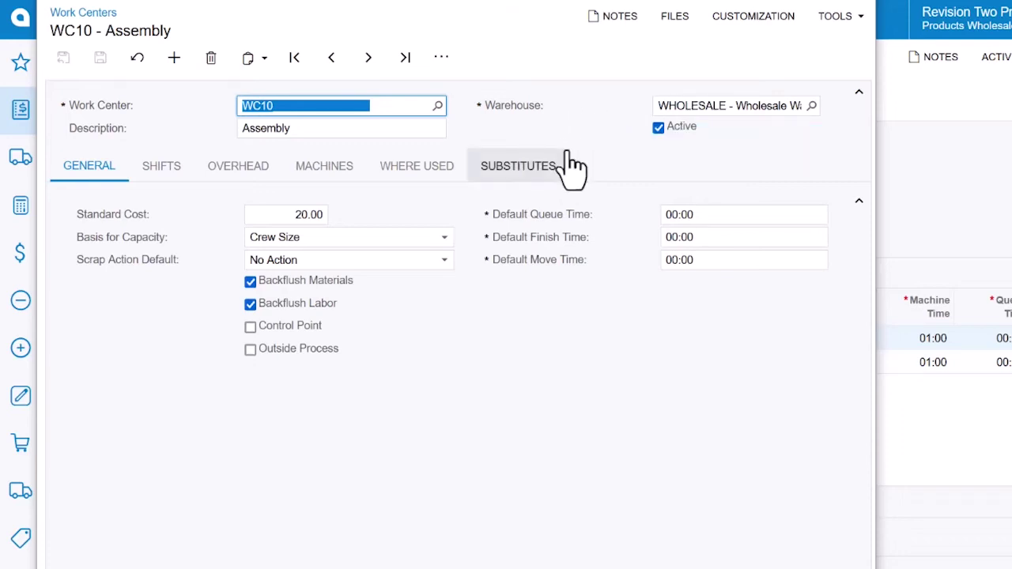
click(395, 237)
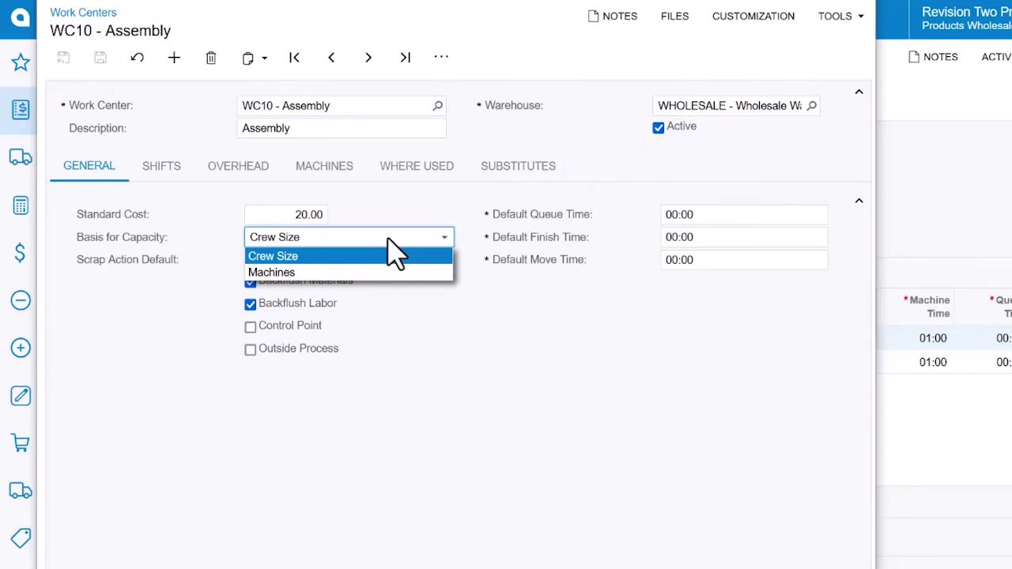
click(396, 255)
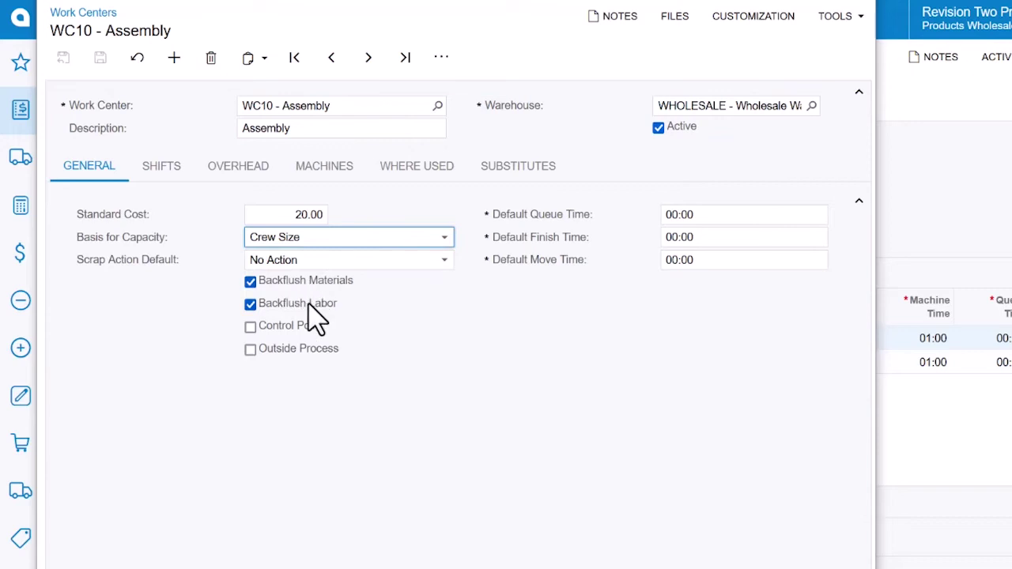
Check the shifts and BOM usage of work center WC10, and close the work center
click(174, 178)
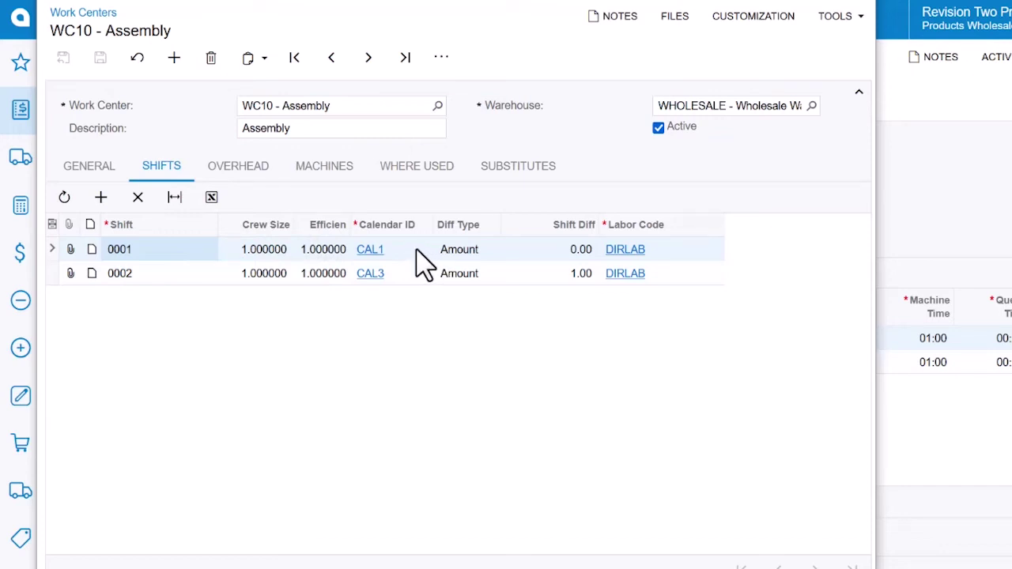
click(428, 167)
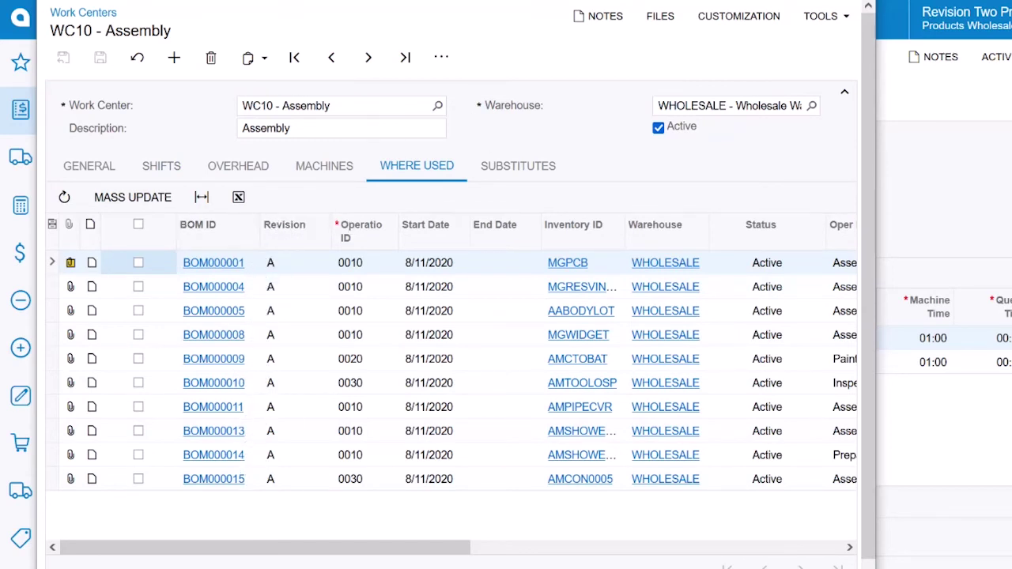
click(855, 1)
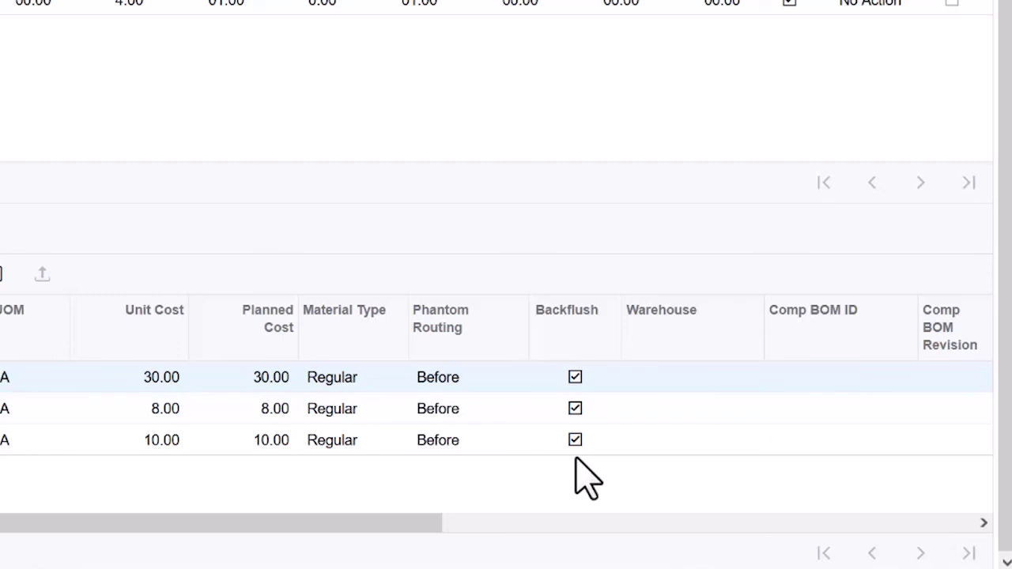
Review the assembly operation's steps and outside process settings, and return to its materials
click(311, 243)
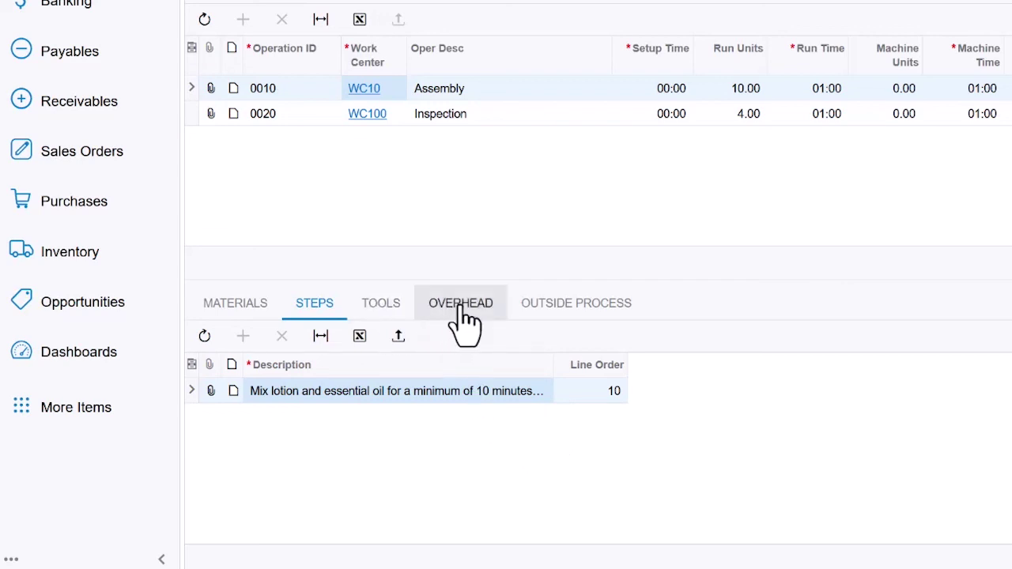
click(568, 308)
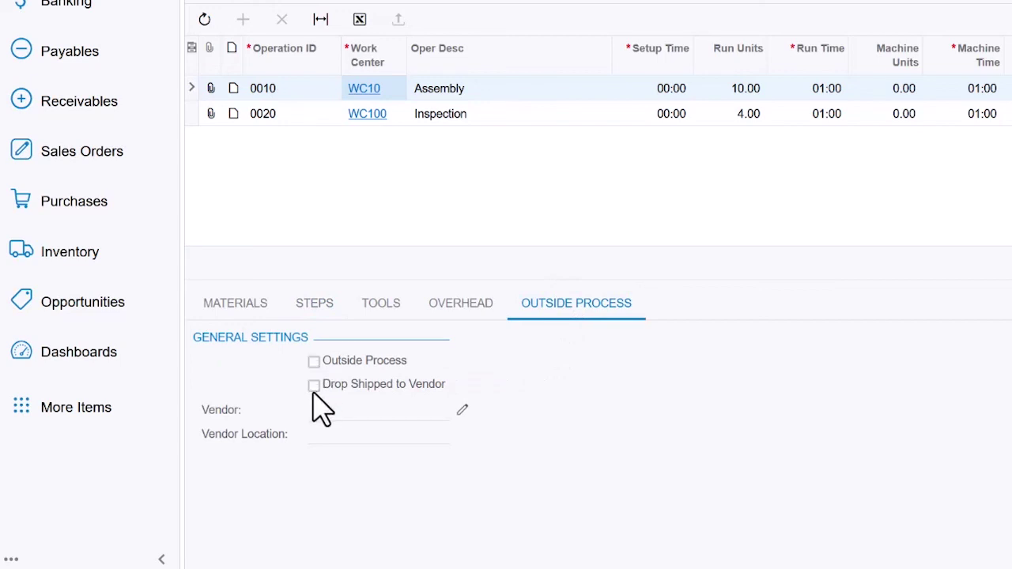
click(253, 304)
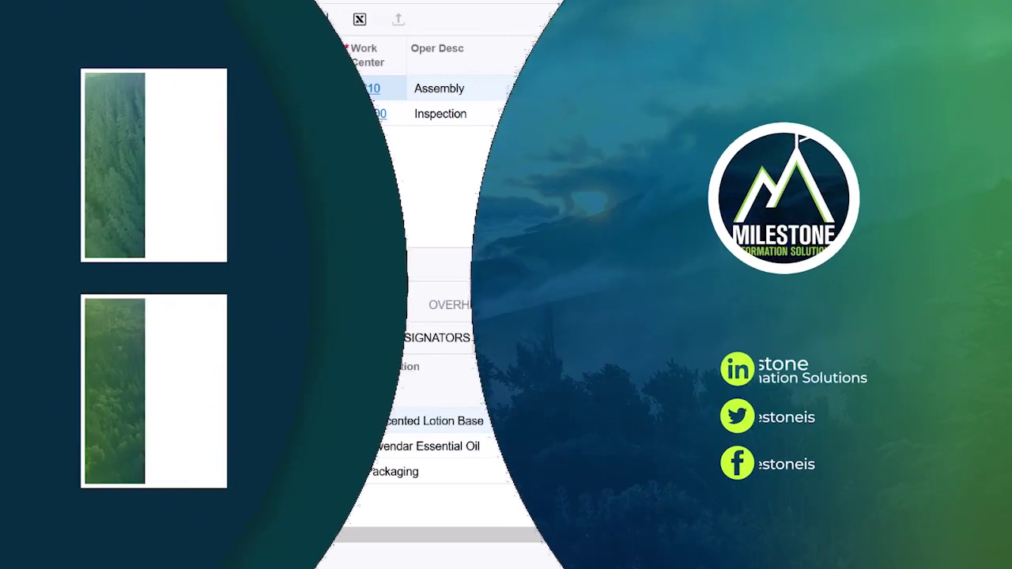